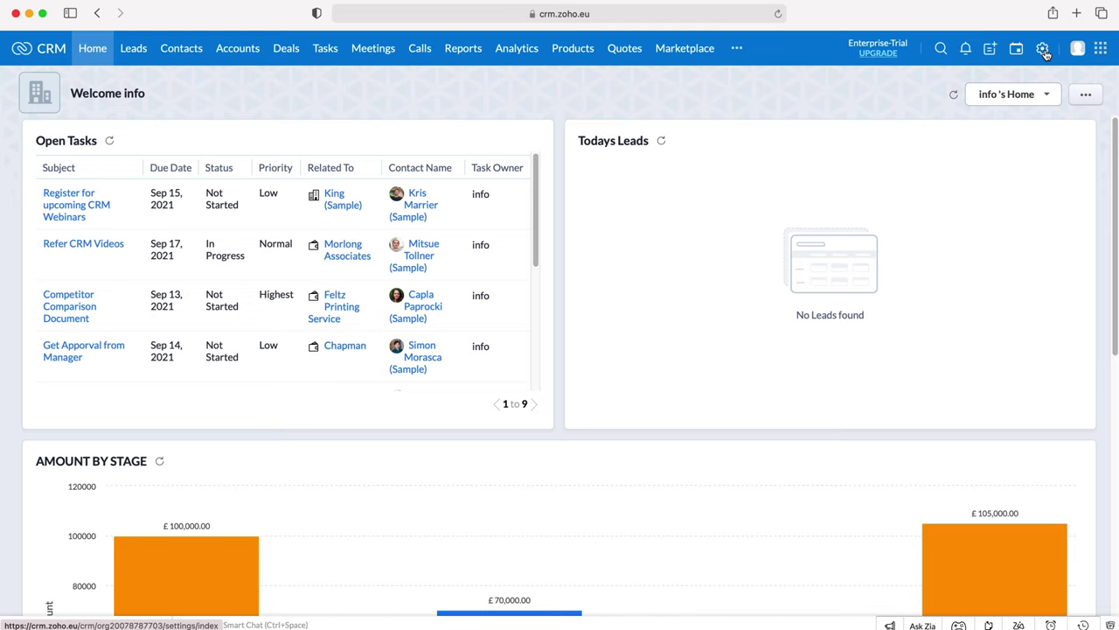
- Go to Setup's Customization section and open Modules and Fields
left_click(1044, 50)
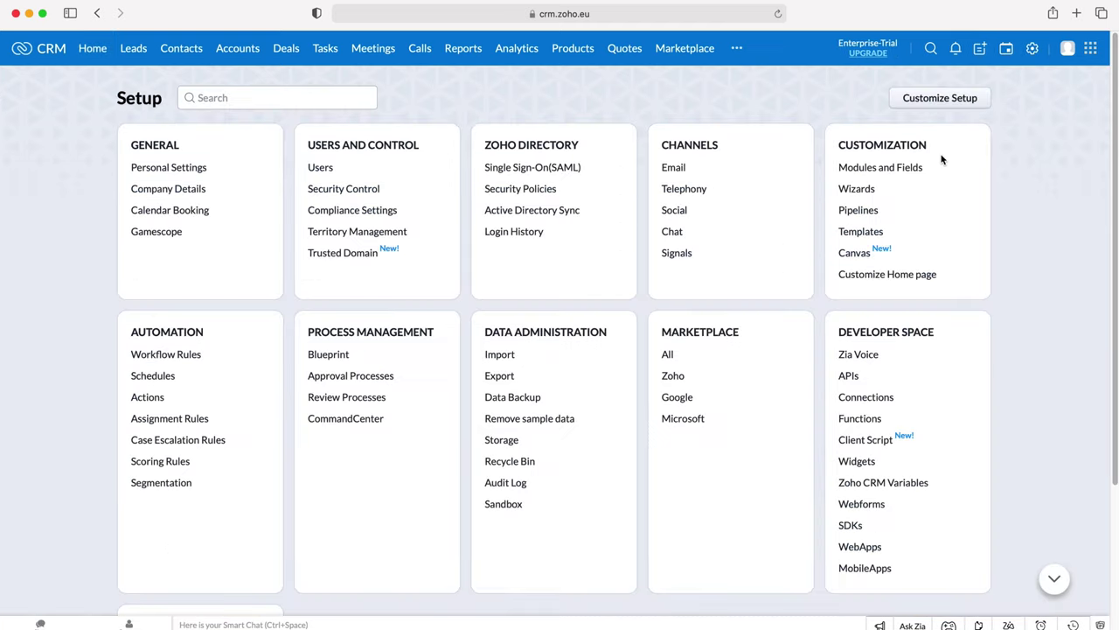
left_click_drag(937, 144, 836, 142)
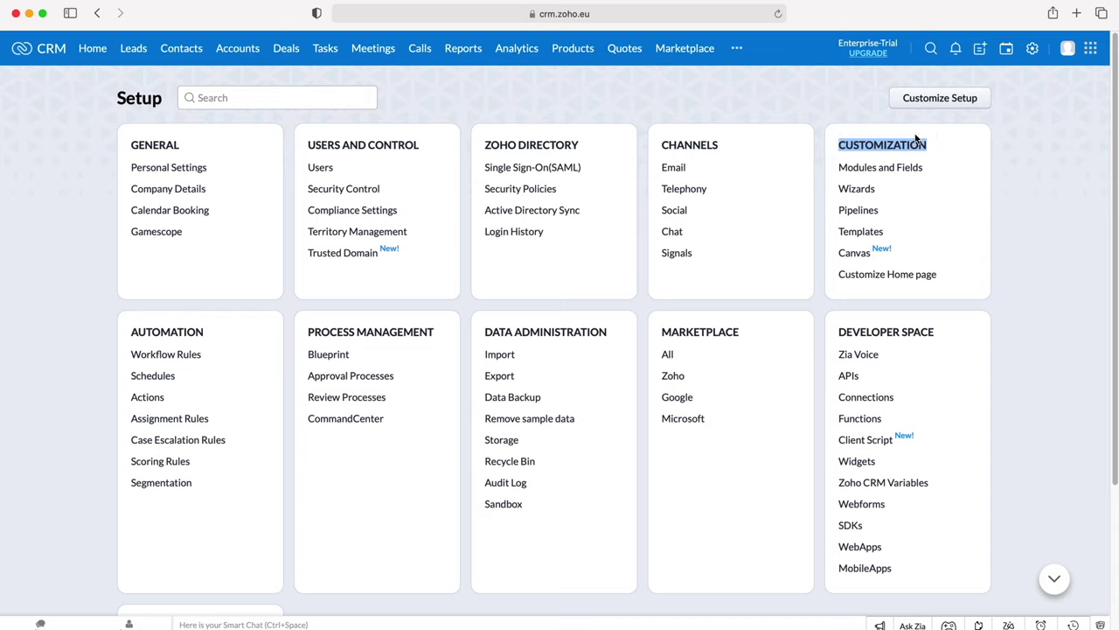
left_click(917, 142)
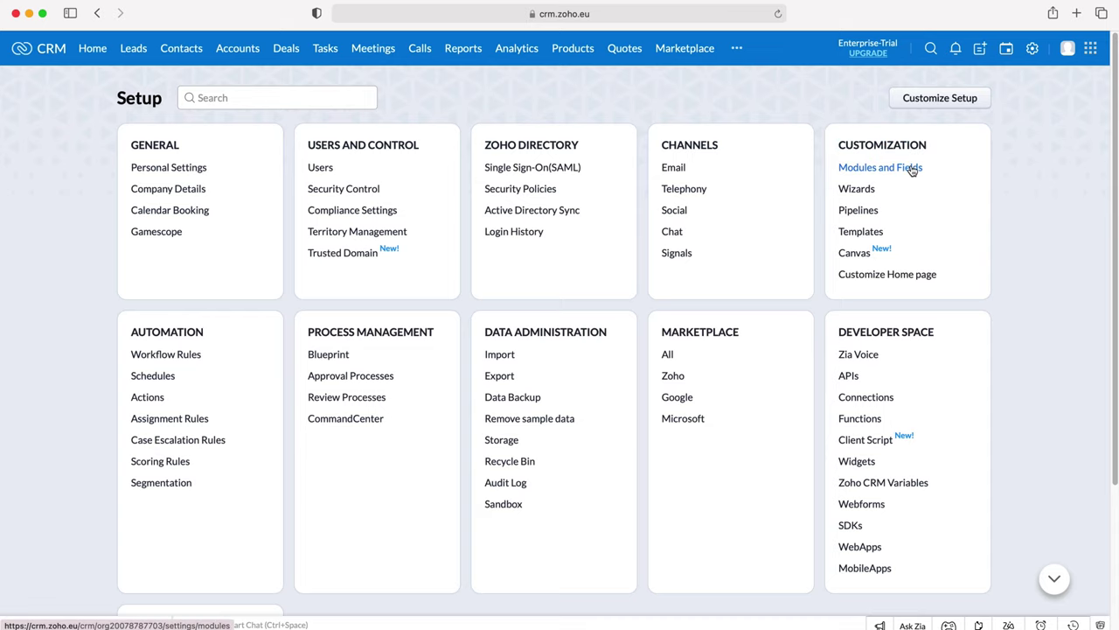
left_click(912, 170)
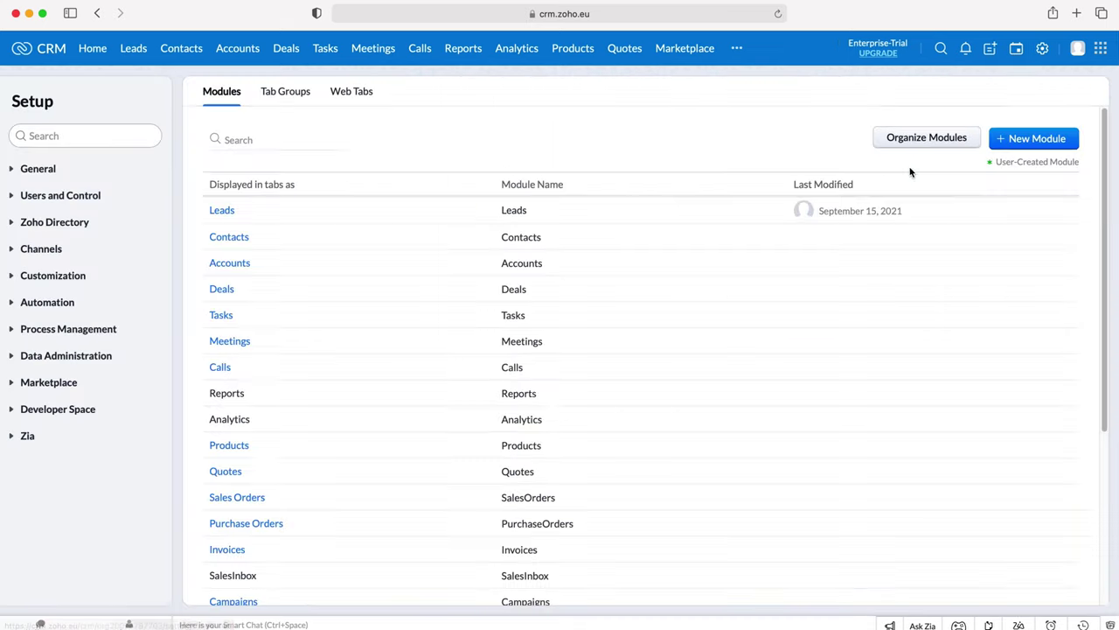
- Open the Contacts module's settings from the modules list
scroll(359, 219, "down", 5)
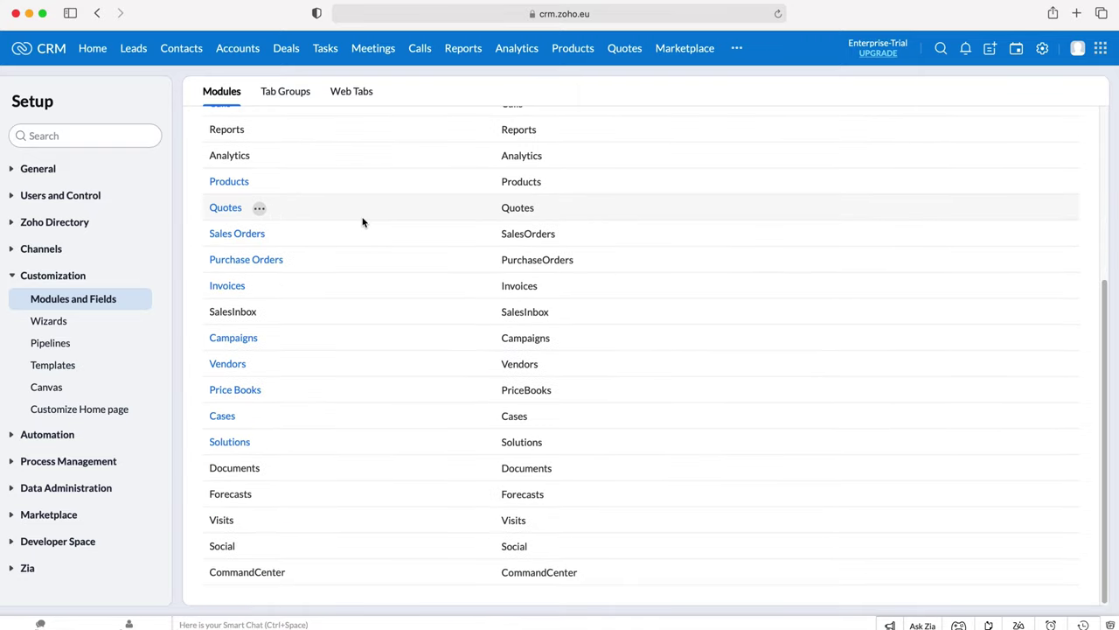
scroll(363, 222, "up", 5)
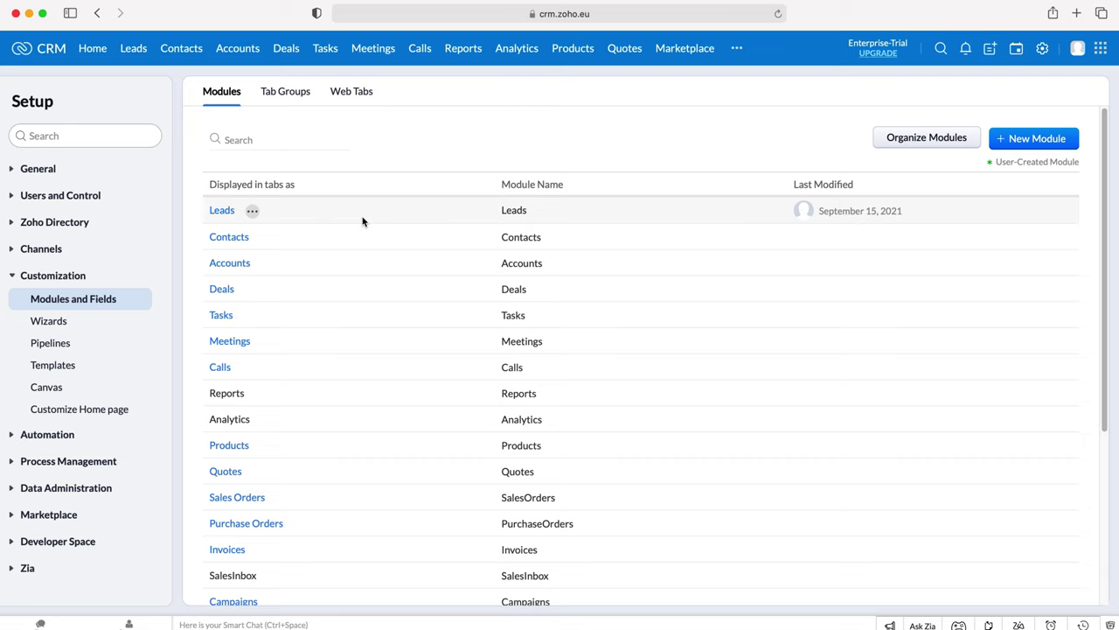
scroll(307, 242, "down", 5)
scroll(310, 250, "up", 5)
left_click(268, 263)
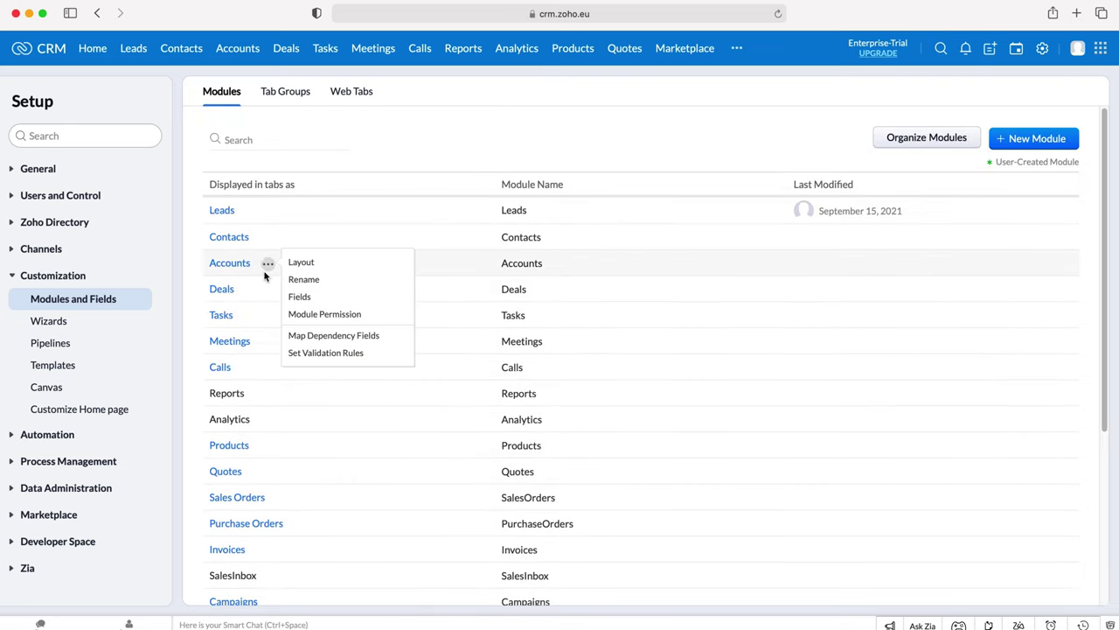
mouse_move(232, 242)
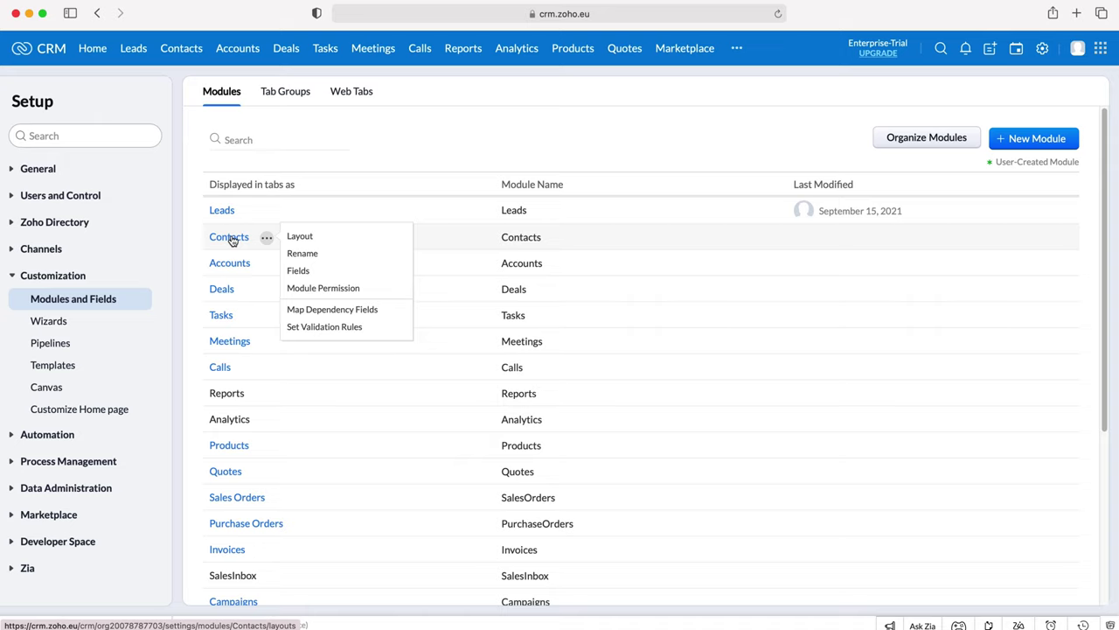
left_click(232, 241)
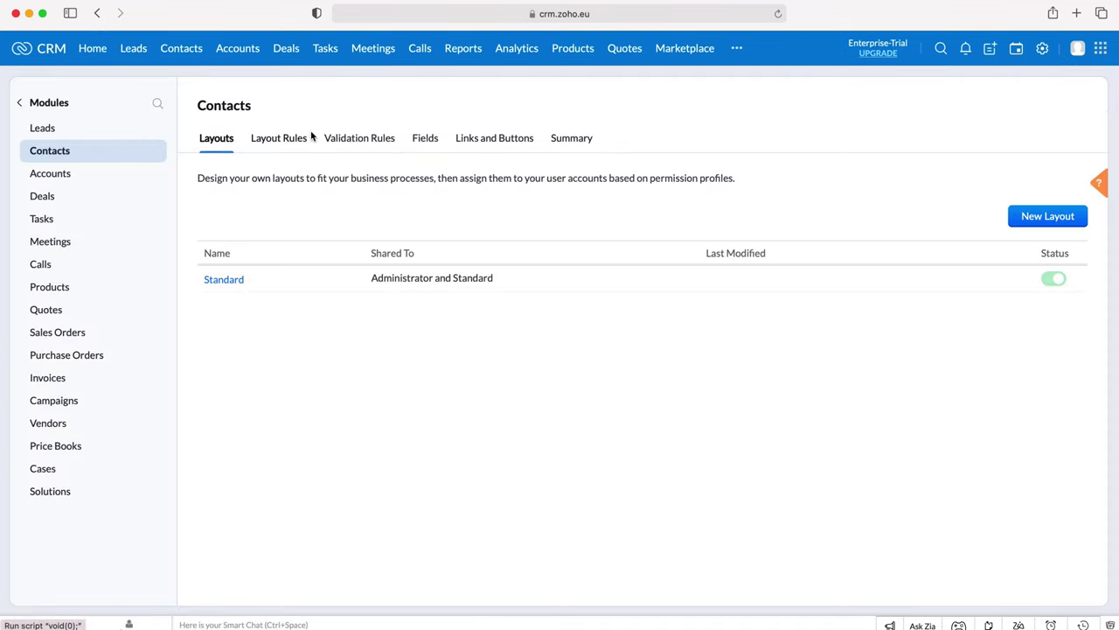
- Create a new Contacts validation rule on the Phone field, keeping 'Validate using criteria'
left_click(357, 140)
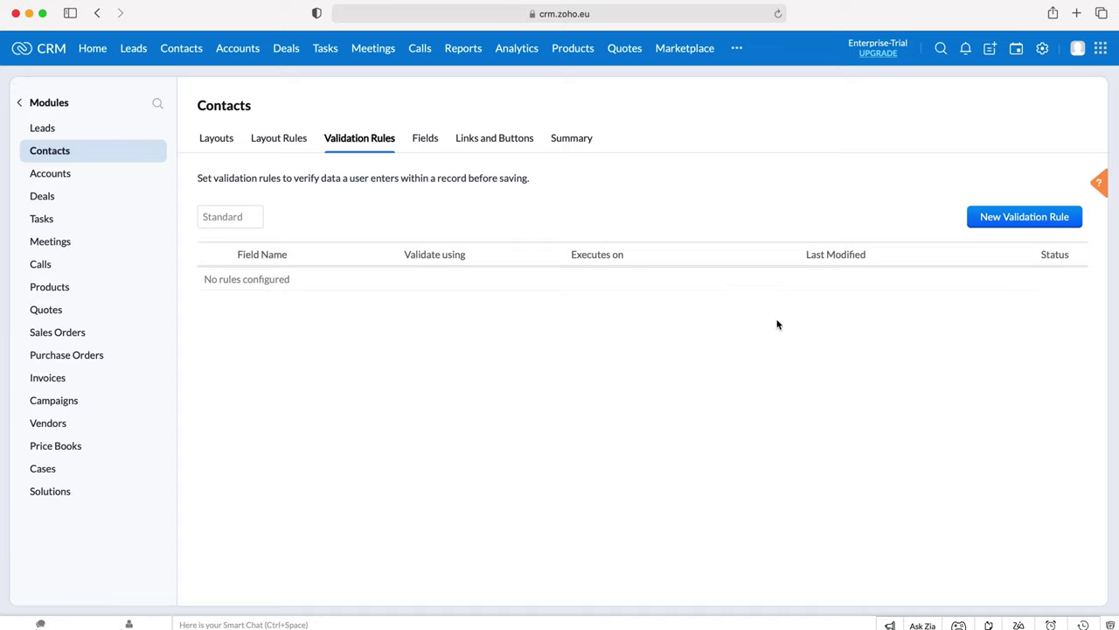
left_click(1037, 218)
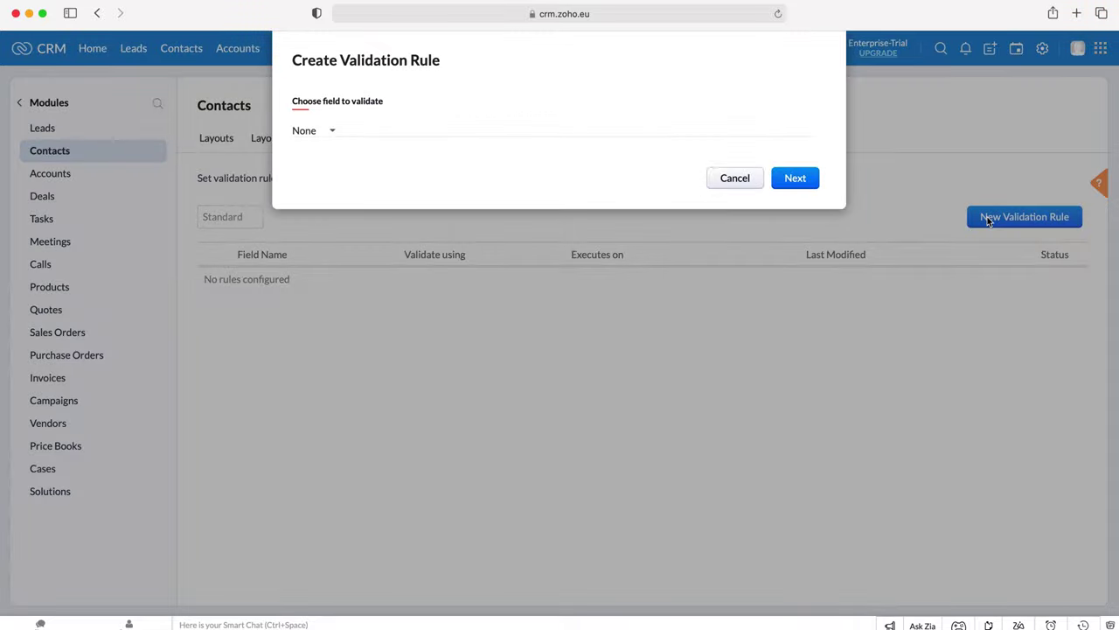
left_click(321, 131)
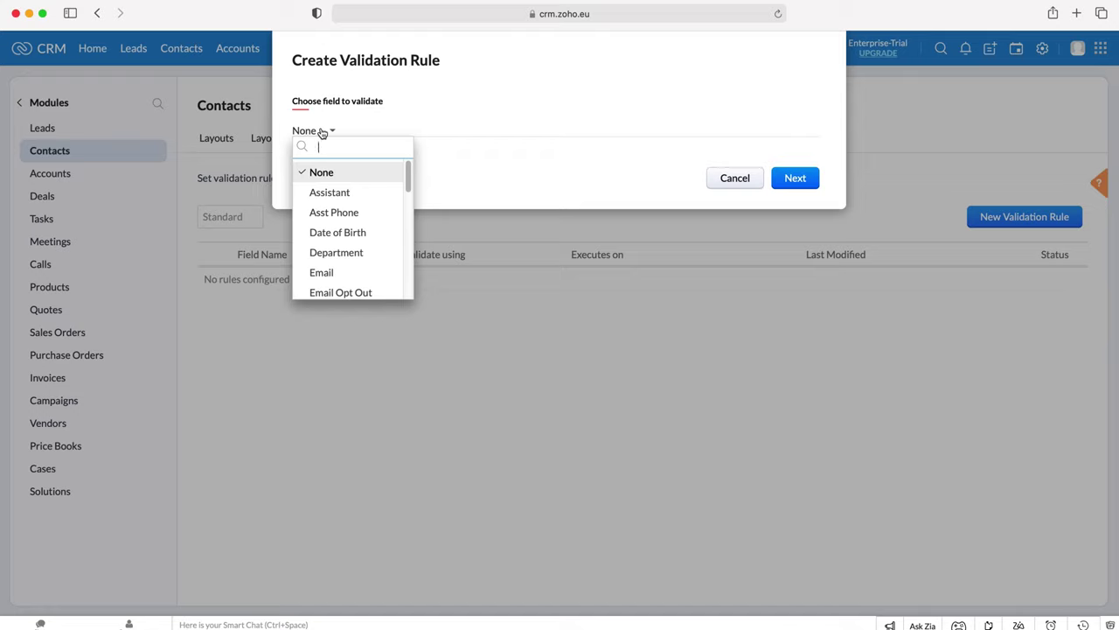
type("phonre")
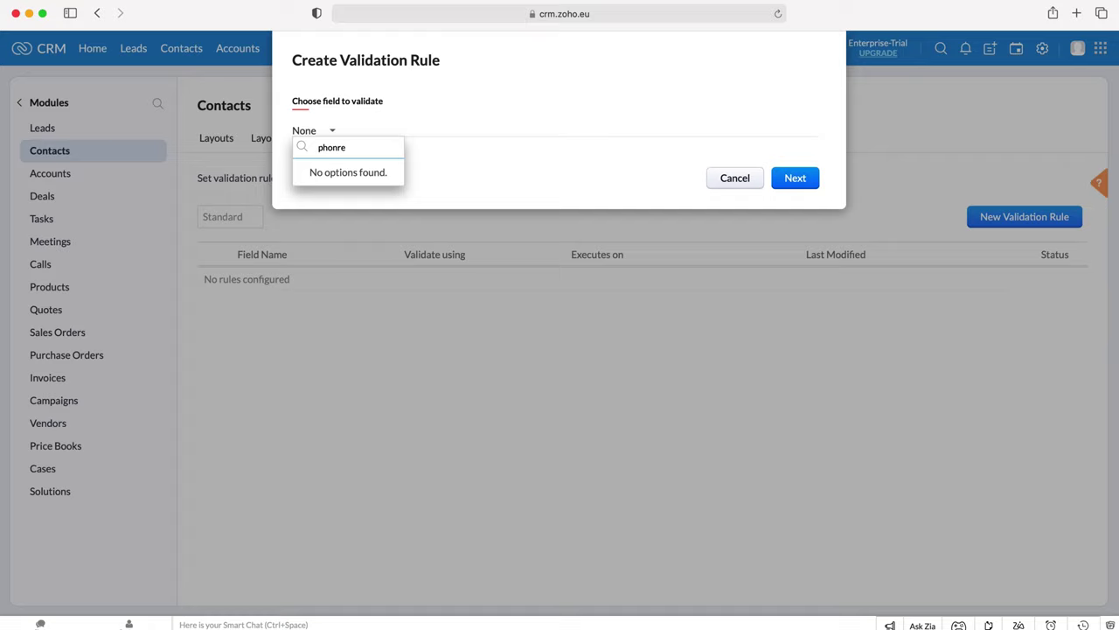
key("BackSpace")
key("BackSpace")
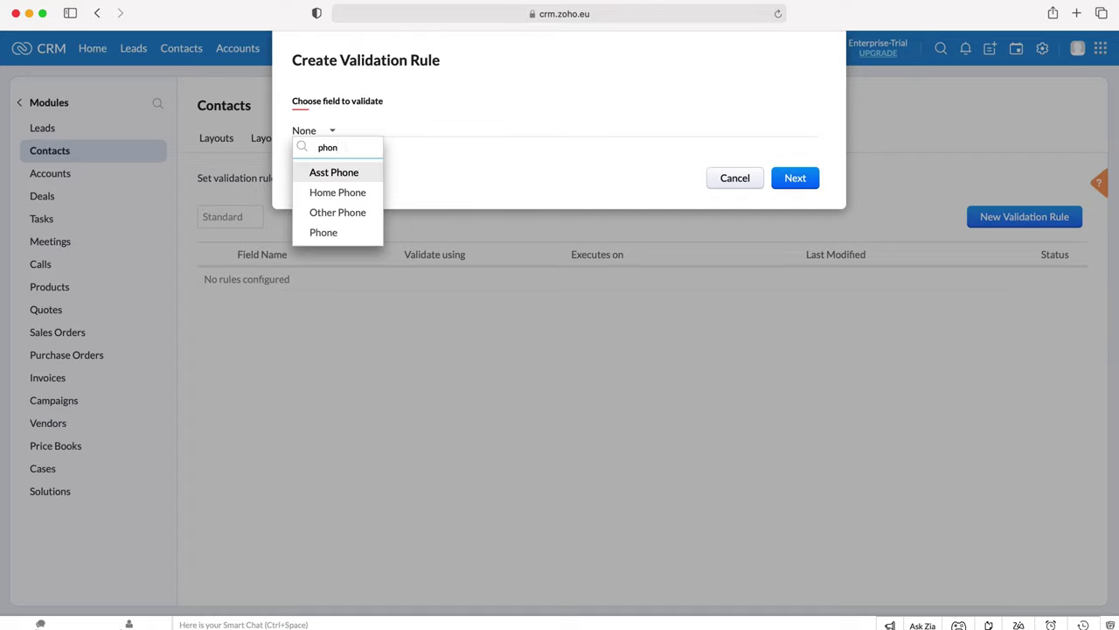
type("e")
key("Down")
key("Down")
key("Down")
key("Up")
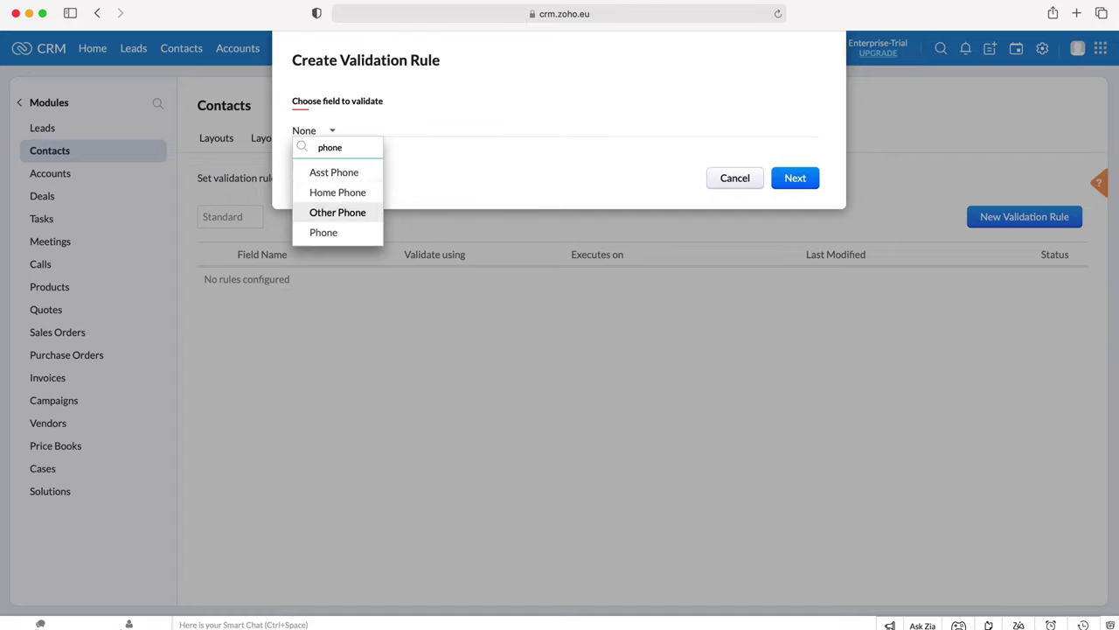
key("Down")
key("Return")
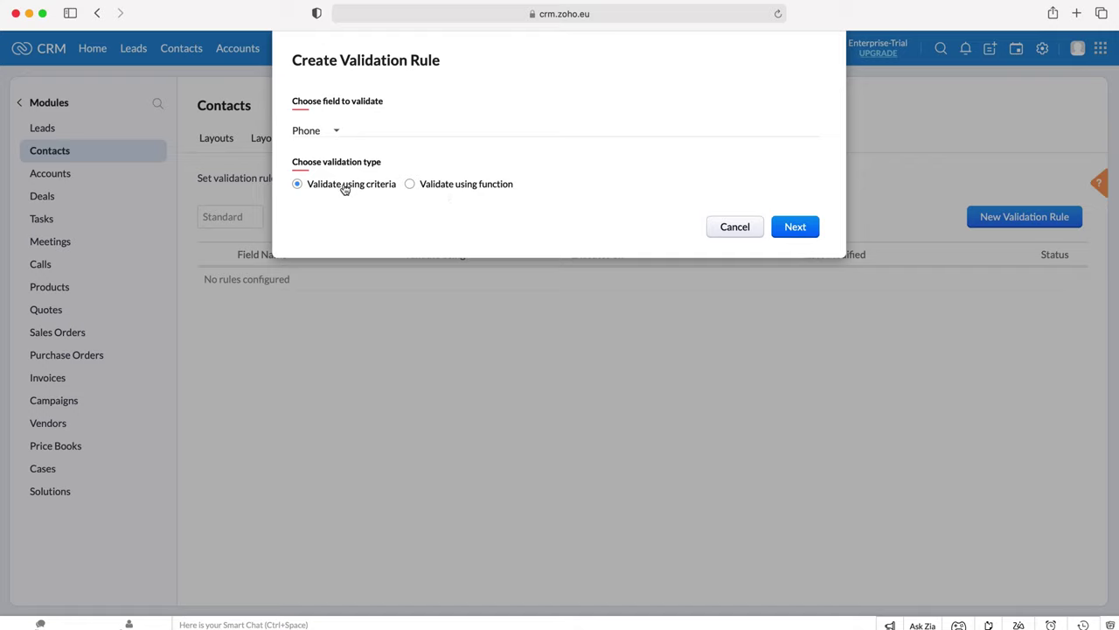
- Add the criterion Phone Number of Characters = 11 to the rule
left_click(802, 229)
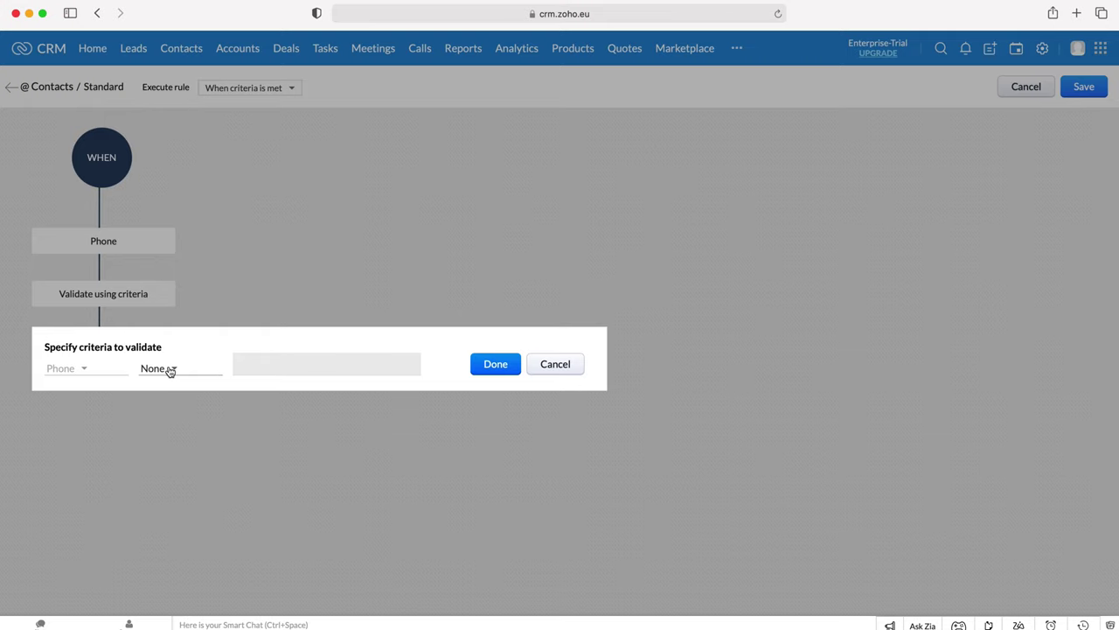
left_click(193, 368)
scroll(233, 482, "down", 1)
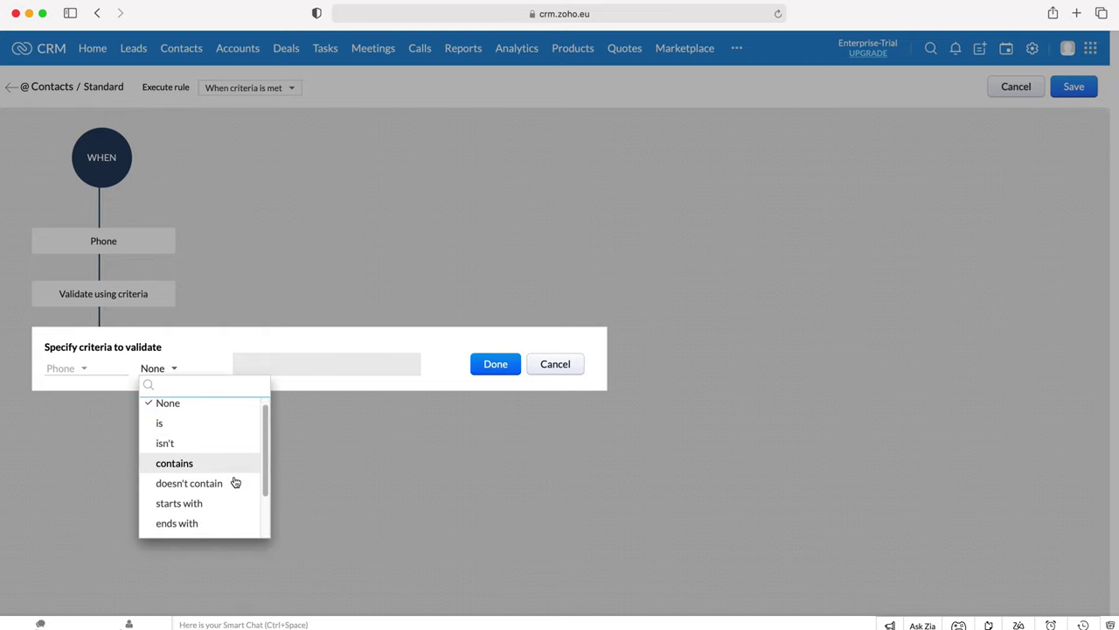
left_click(198, 528)
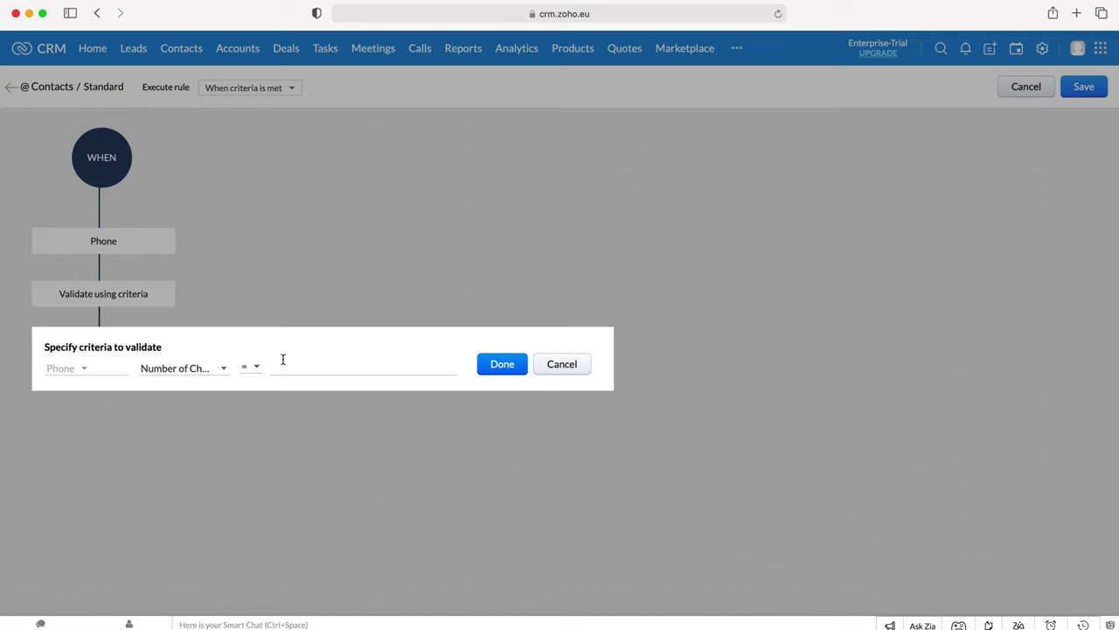
left_click(253, 367)
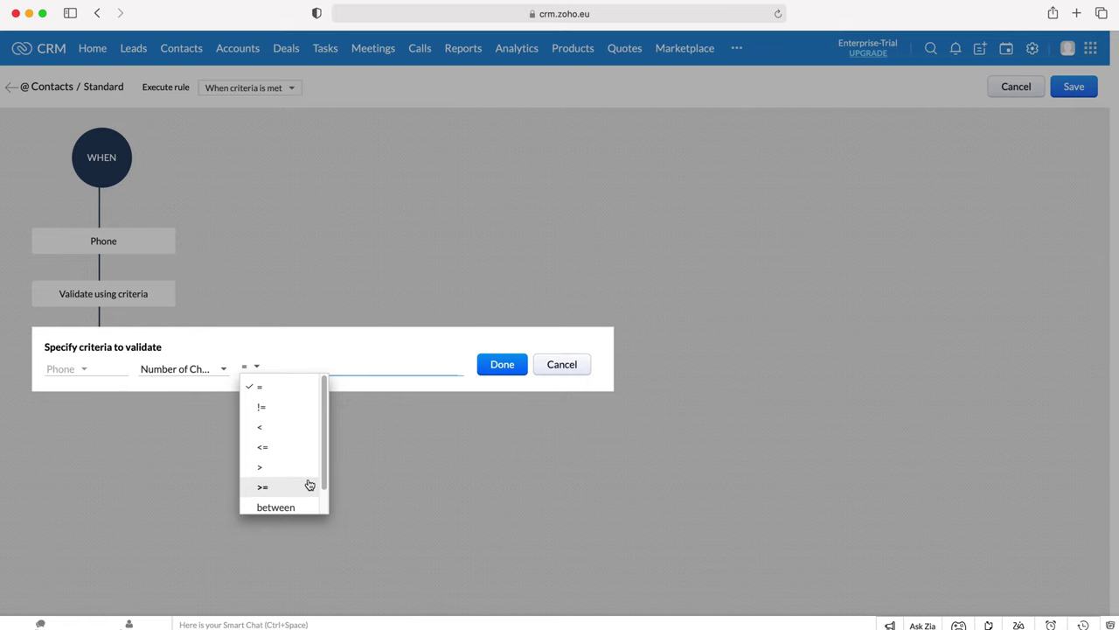
left_click(321, 364)
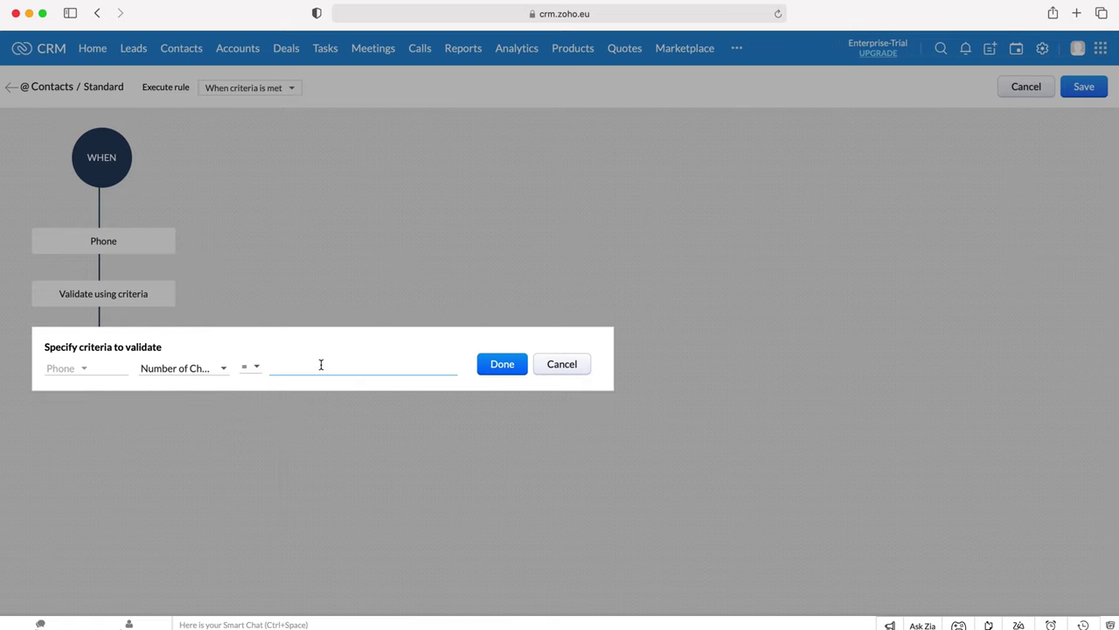
type("11")
left_click(504, 363)
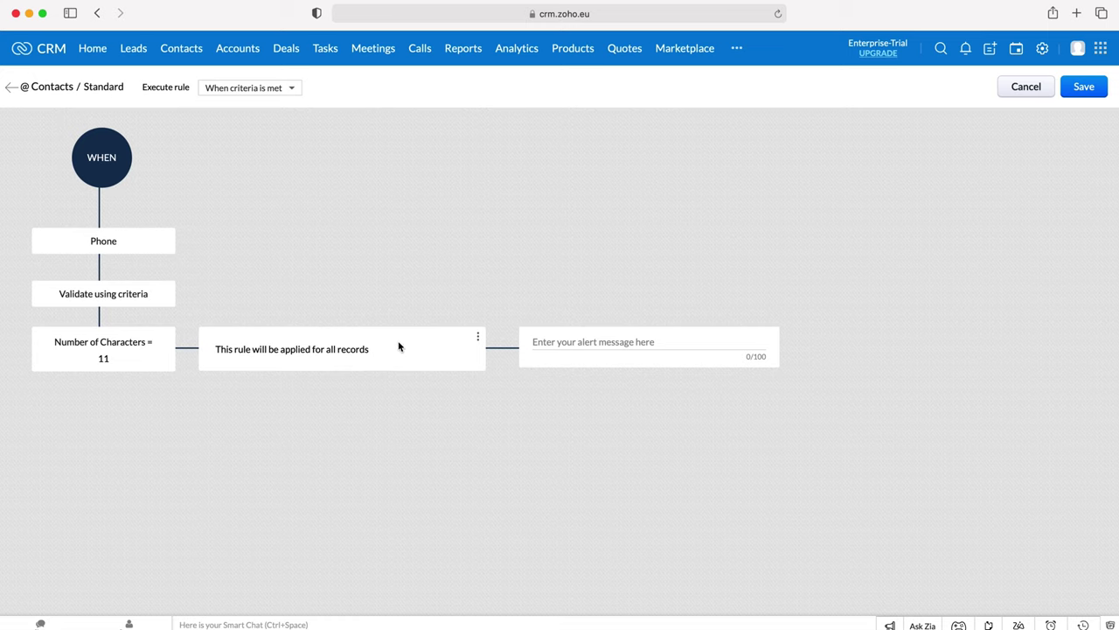
left_click(479, 338)
left_click(455, 359)
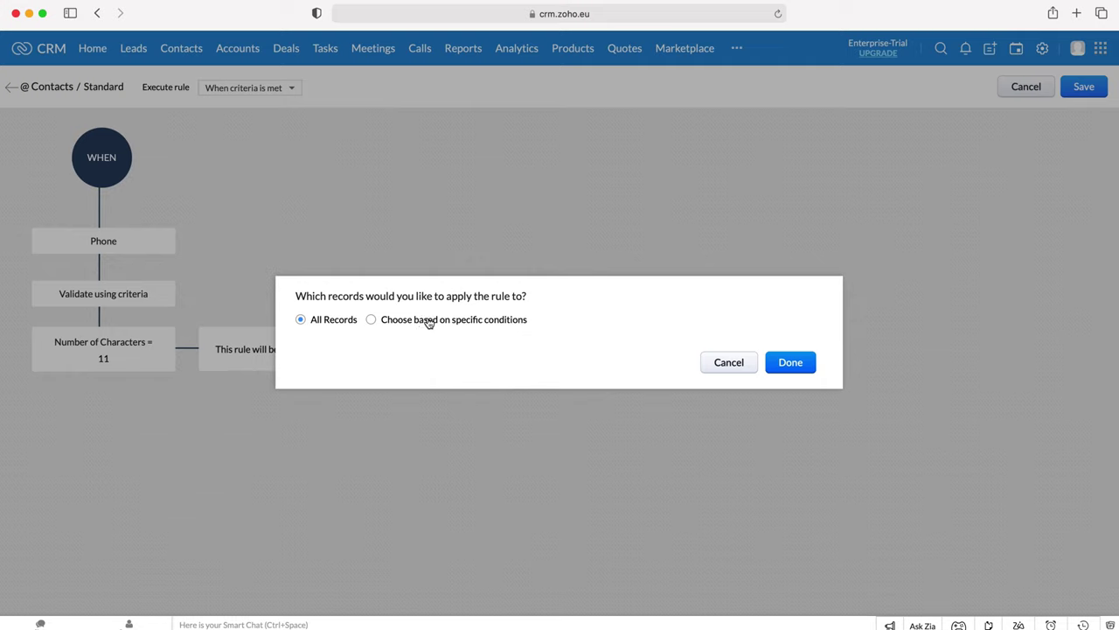
left_click(429, 320)
left_click(348, 357)
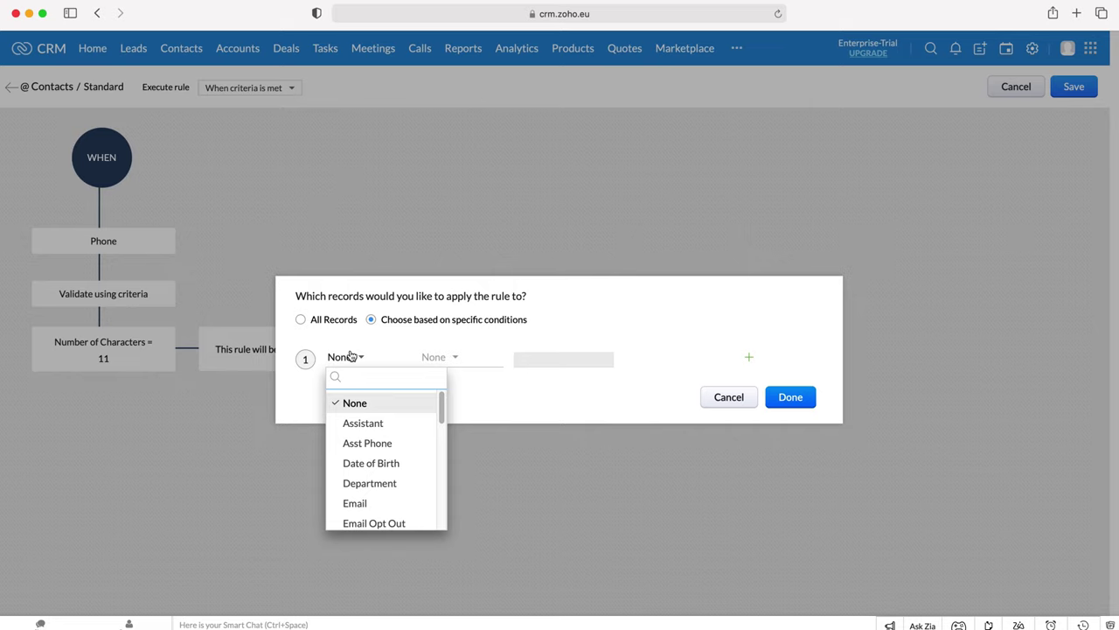
type("mailing")
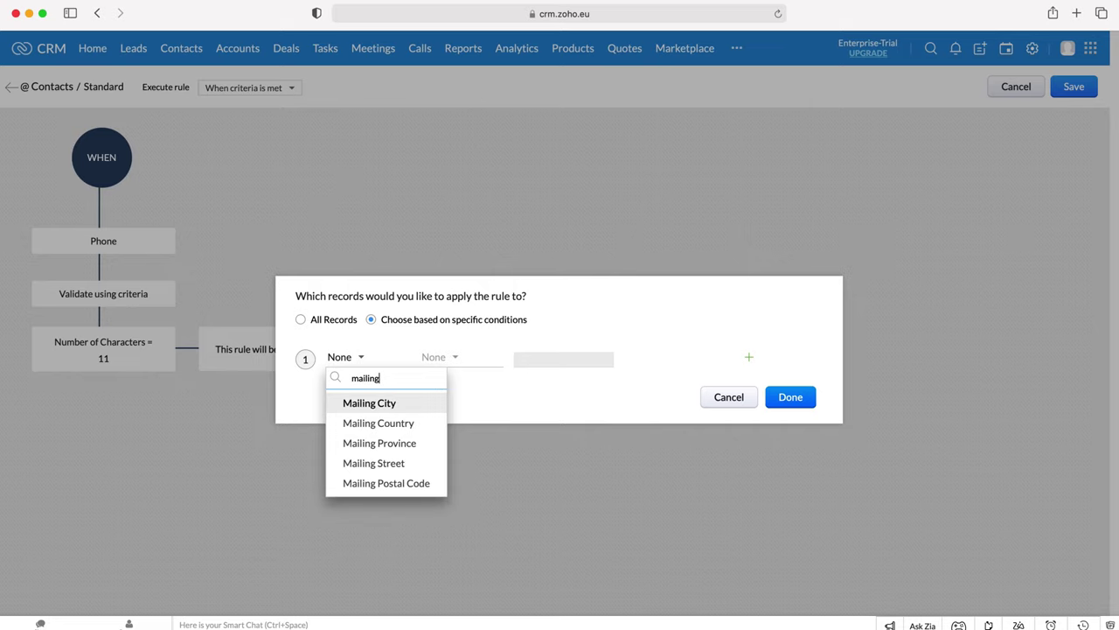
key("Down")
key("Return")
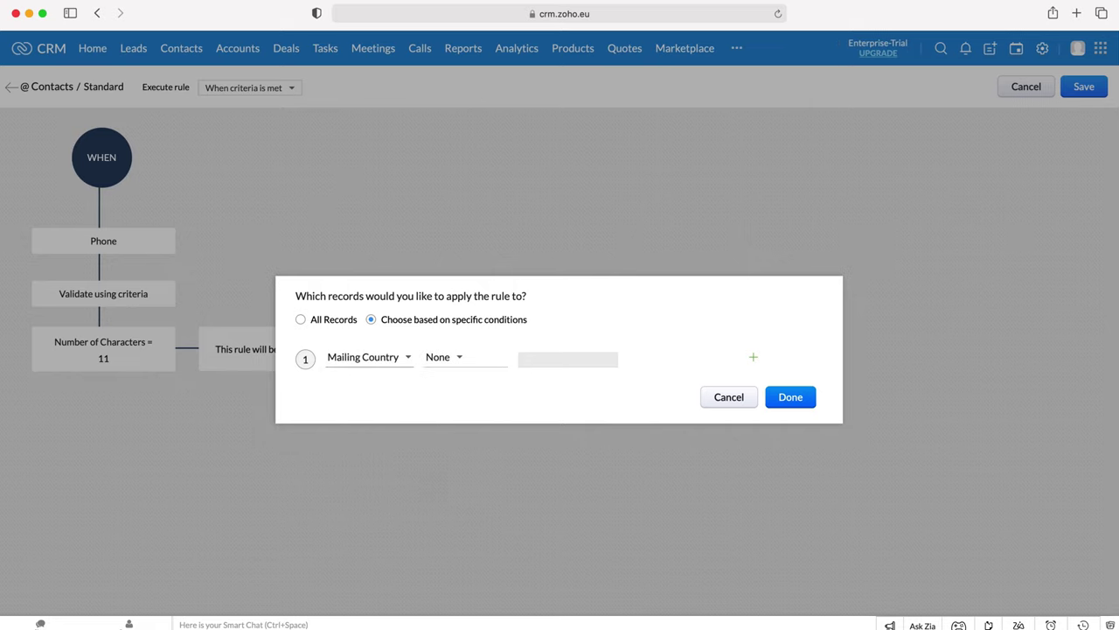
left_click(452, 363)
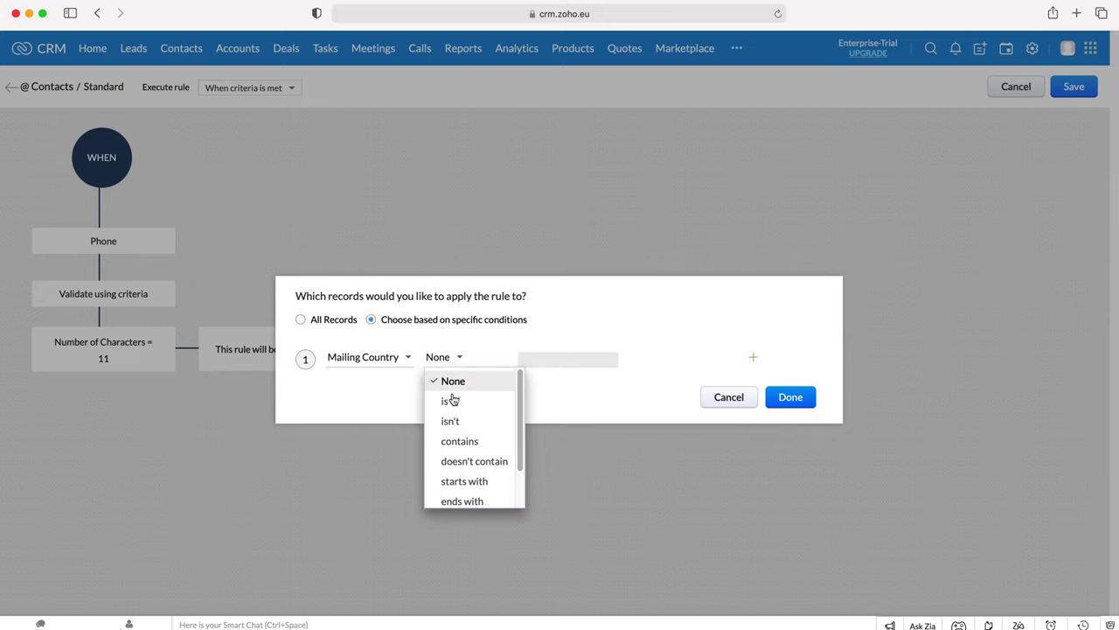
left_click(449, 400)
left_click(554, 362)
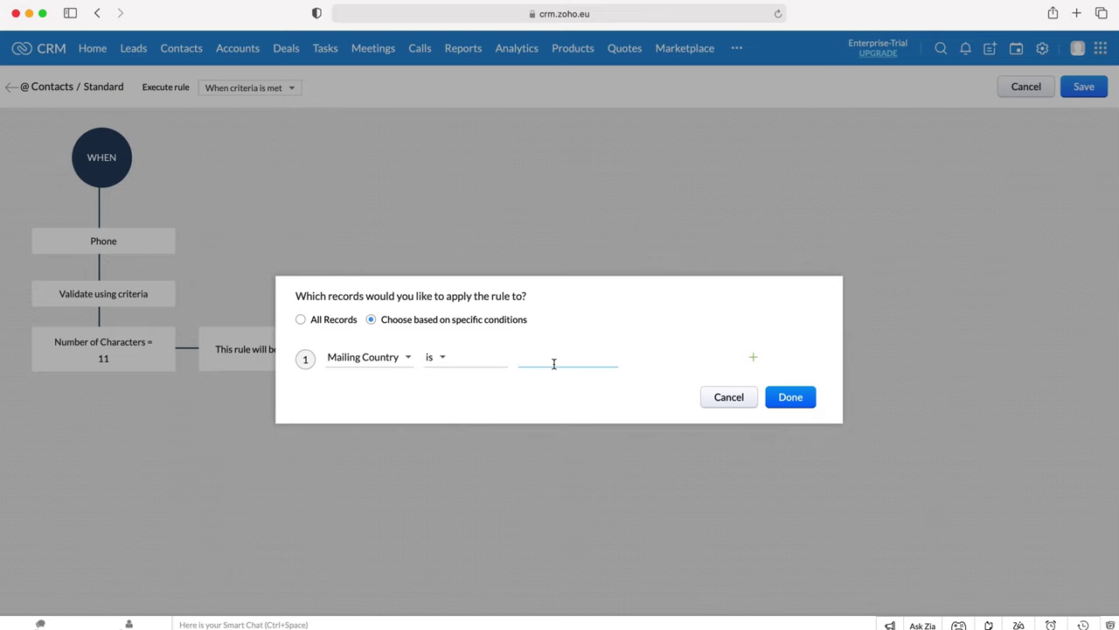
type("England")
left_click(717, 396)
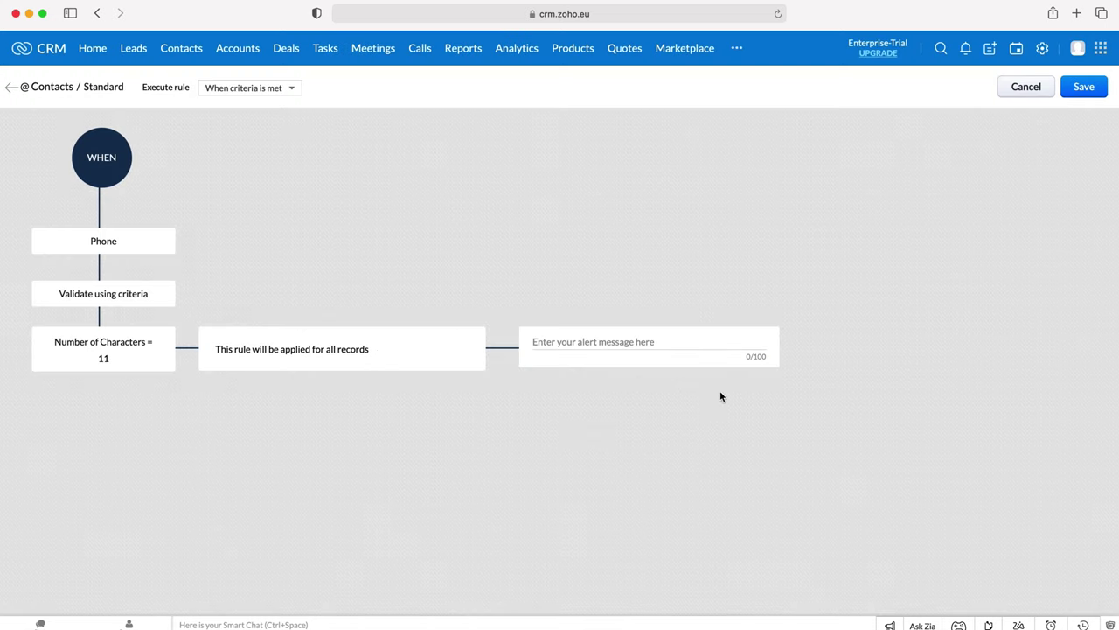
- Set the alert 'Not Containing 11 Digits', run it when criteria is not met, and save
left_click(588, 341)
type("Not Con")
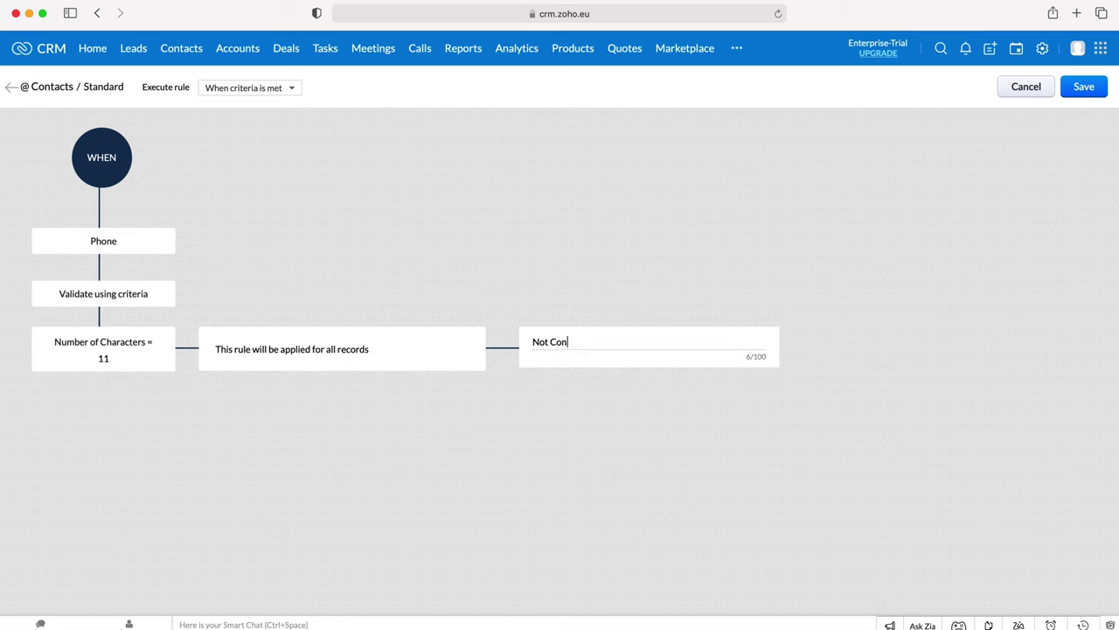
type("taining 11 Digits")
left_click(284, 90)
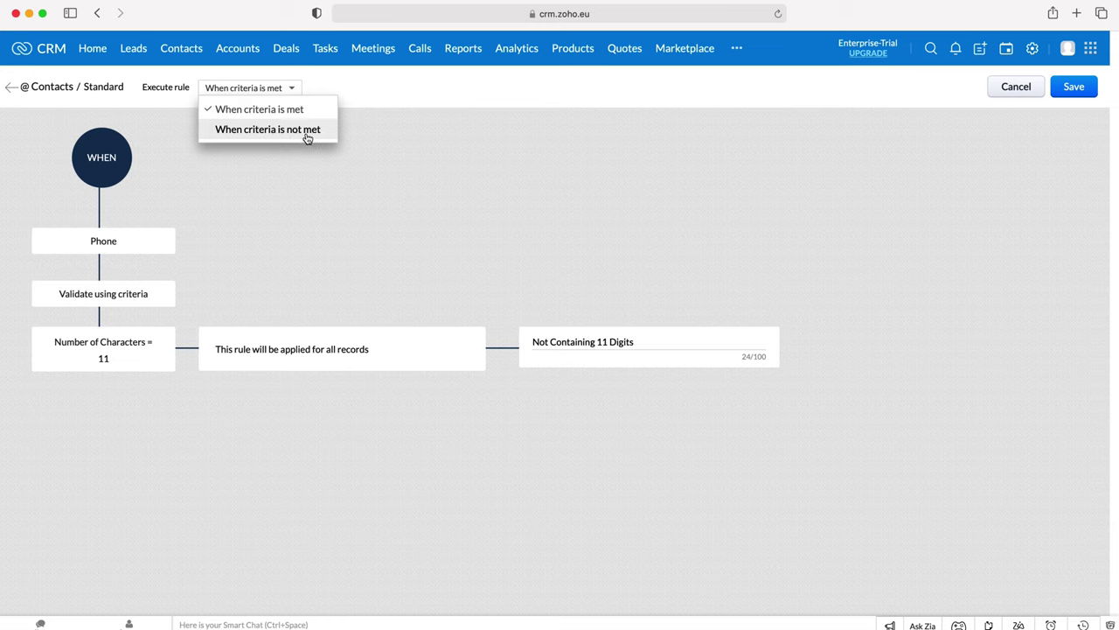
left_click(306, 133)
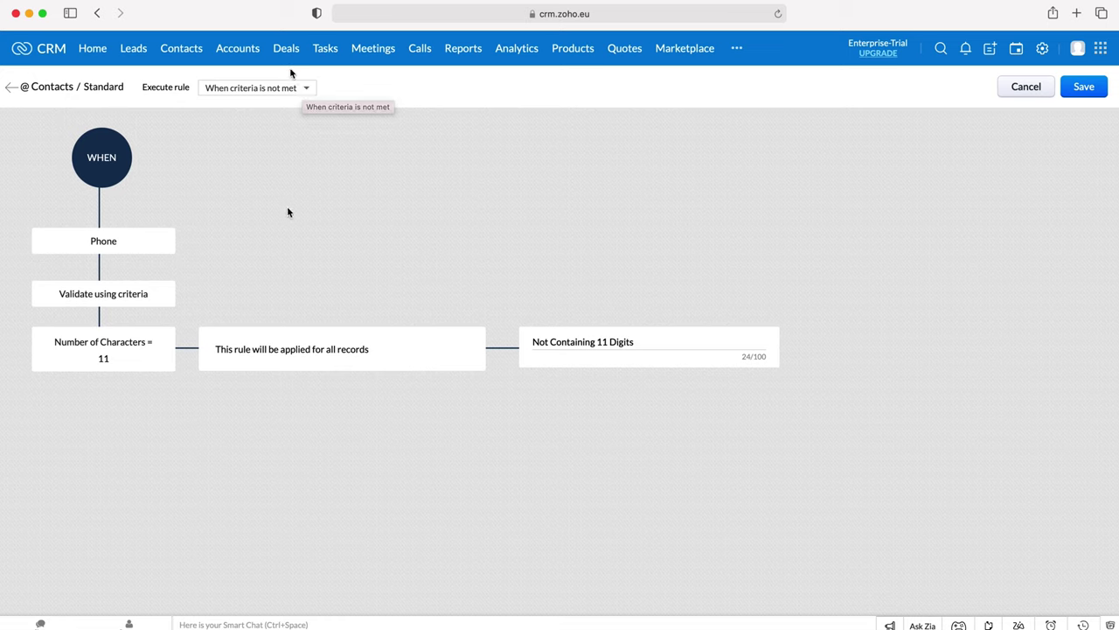
left_click(1089, 91)
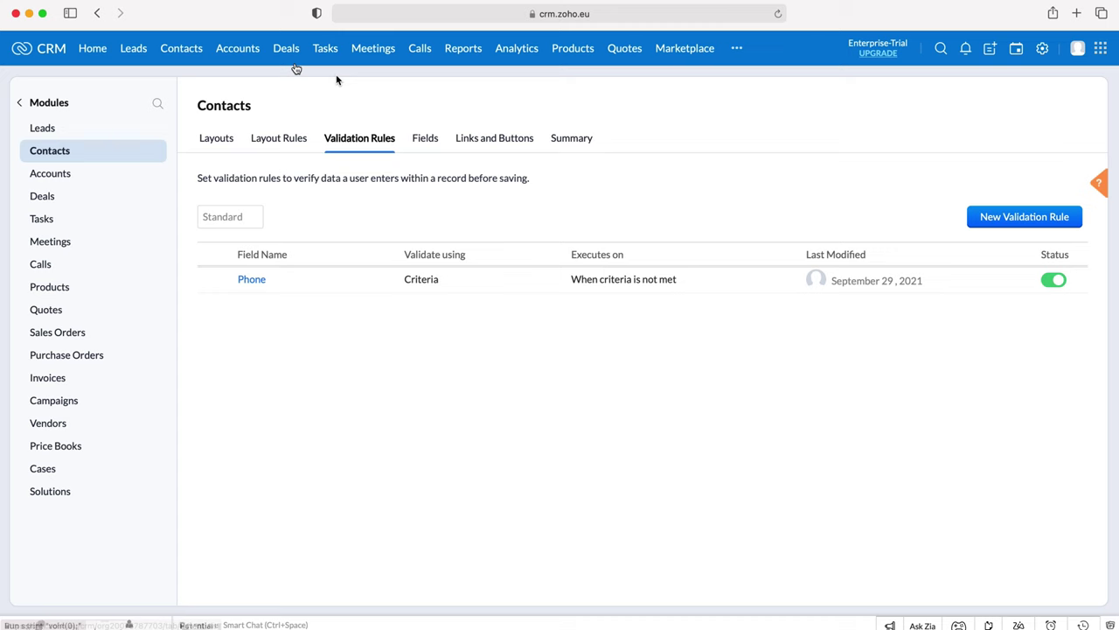
- Create a contact with last name 'Test' and a too-short phone number, then try saving
left_click(194, 50)
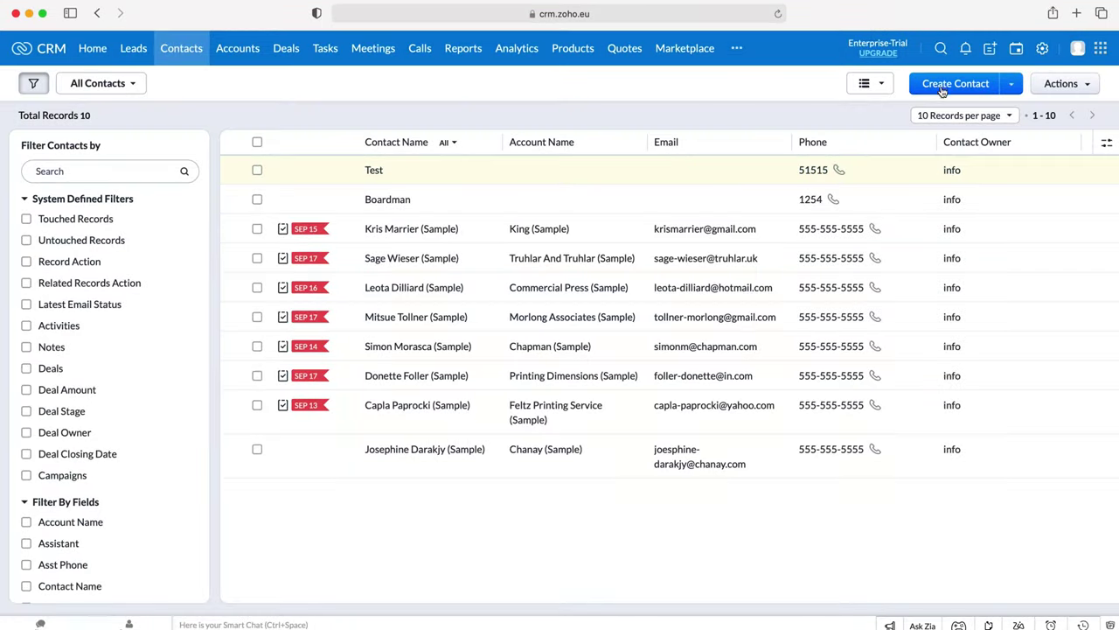
left_click(943, 88)
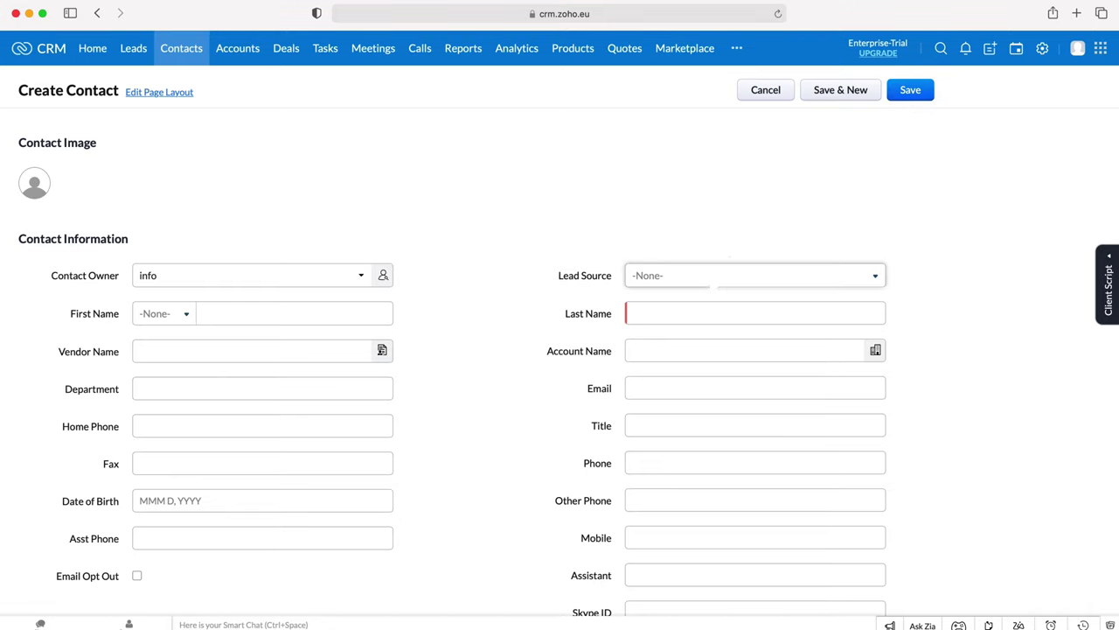
left_click(665, 311)
type("Test")
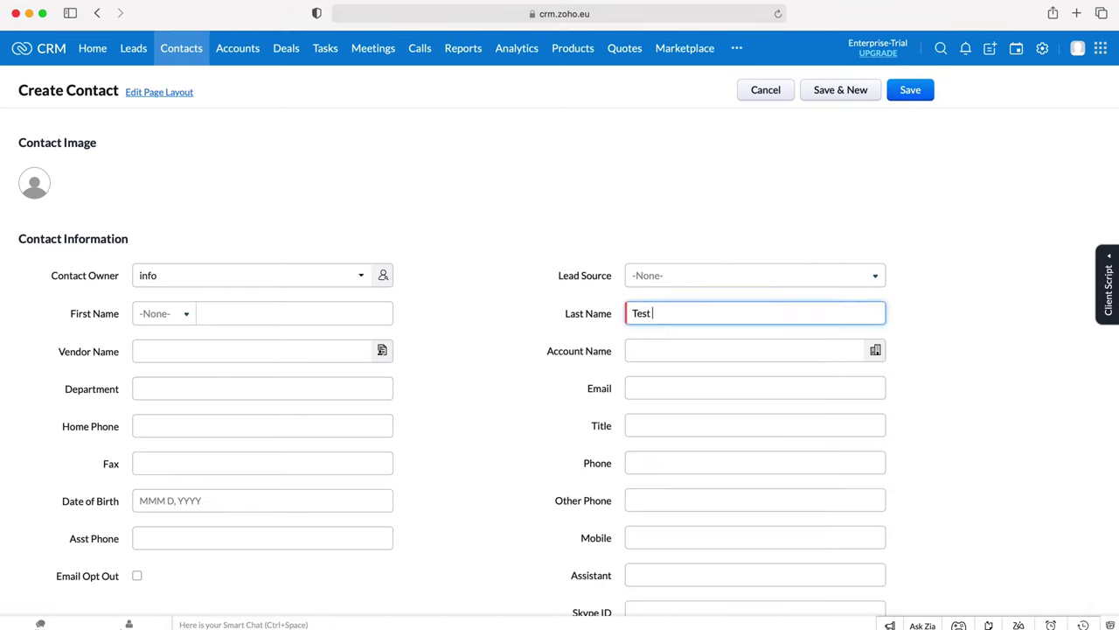
key("Tab")
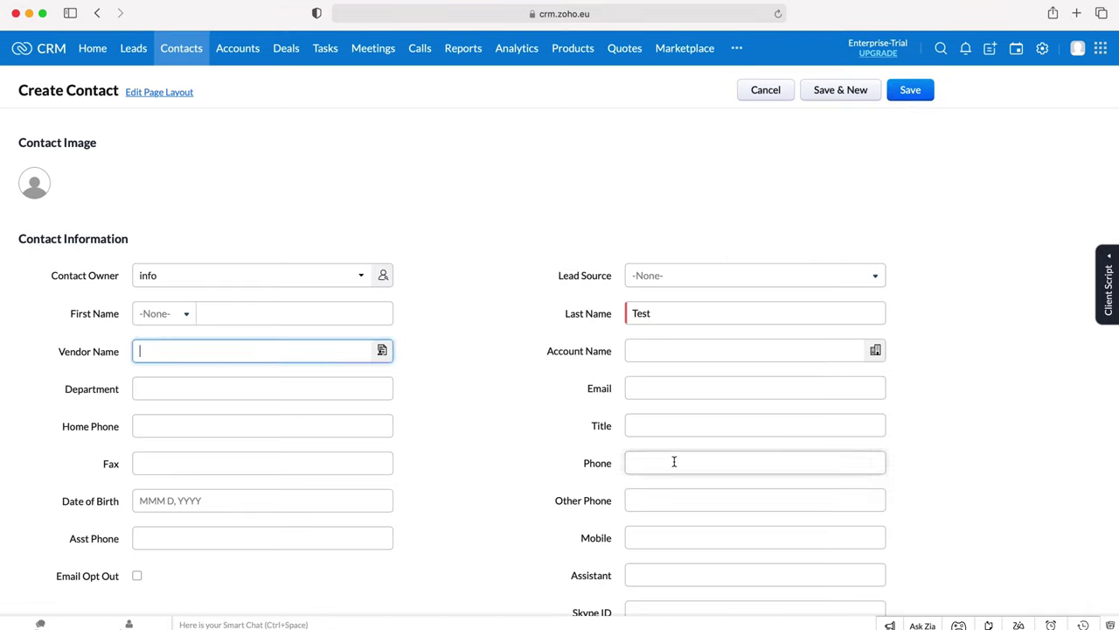
left_click(674, 462)
type("545212")
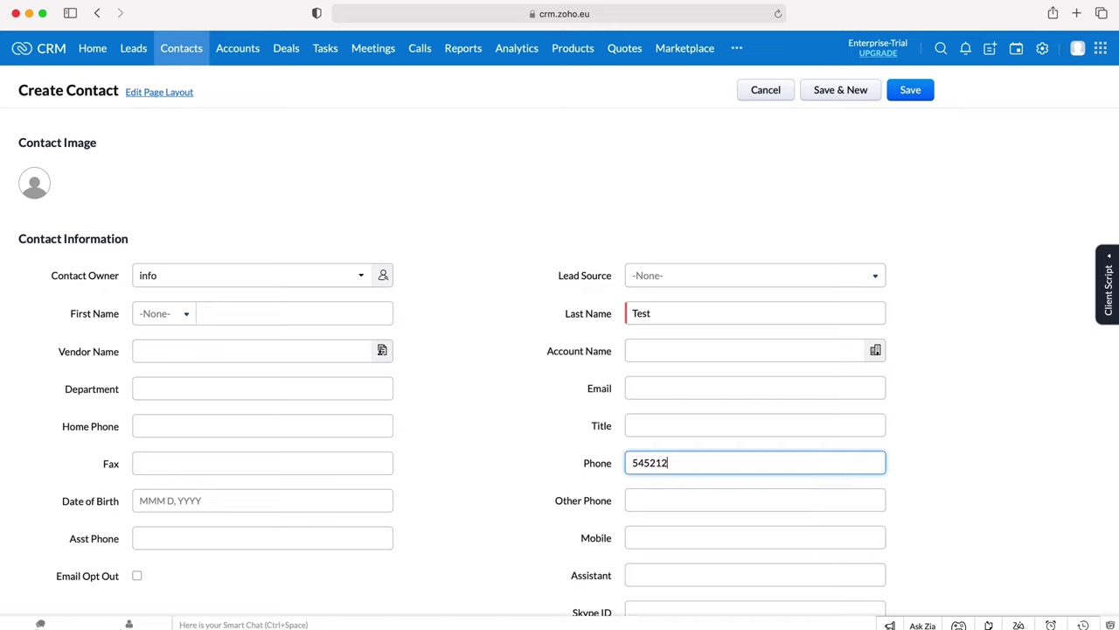
key("BackSpace")
left_click(925, 94)
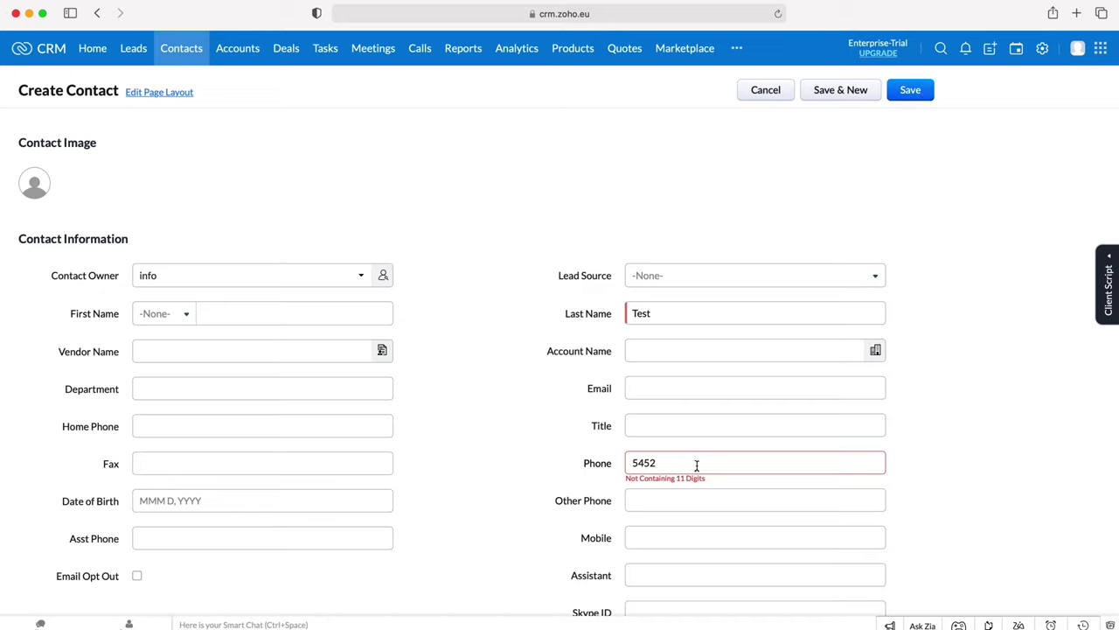
- After the 'Not Containing 11 Digits' alert, replace the phone with an 11-digit number
mouse_move(647, 477)
left_mouse_down()
mouse_move(700, 477)
mouse_move(631, 478)
left_mouse_up()
left_click(632, 477)
key("super+a")
left_click(910, 90)
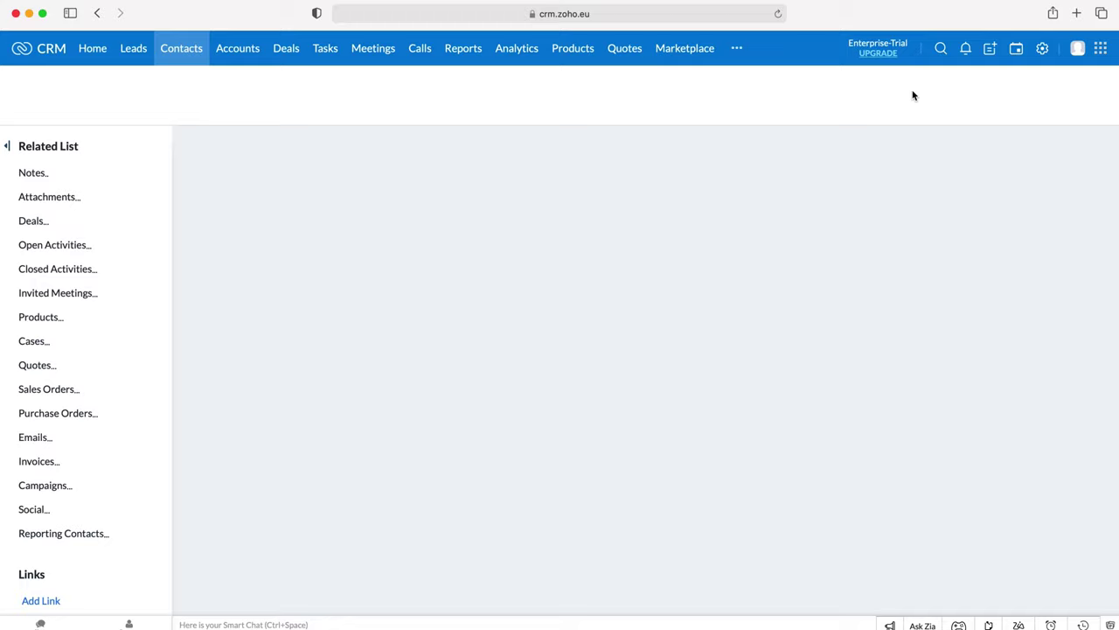